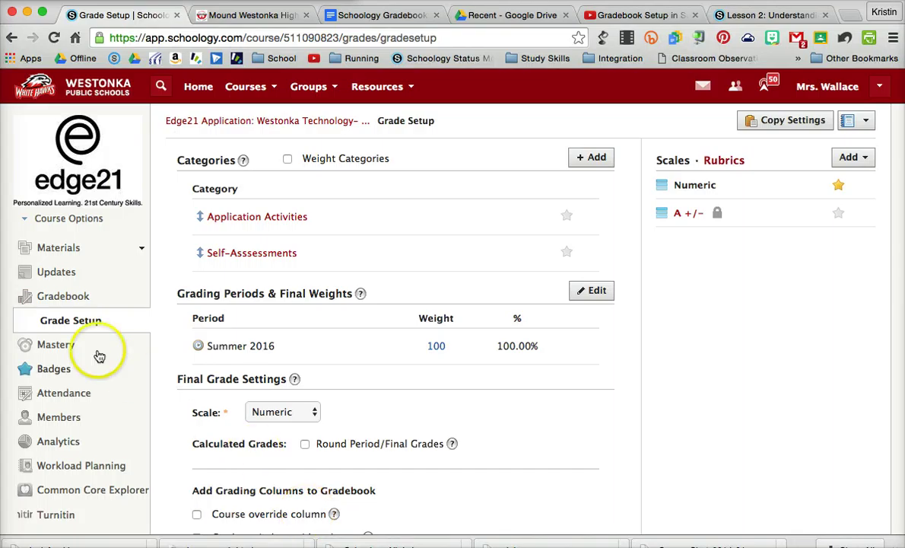
Open the course gradebook and switch it to the Mastery view.
left_click(64, 298)
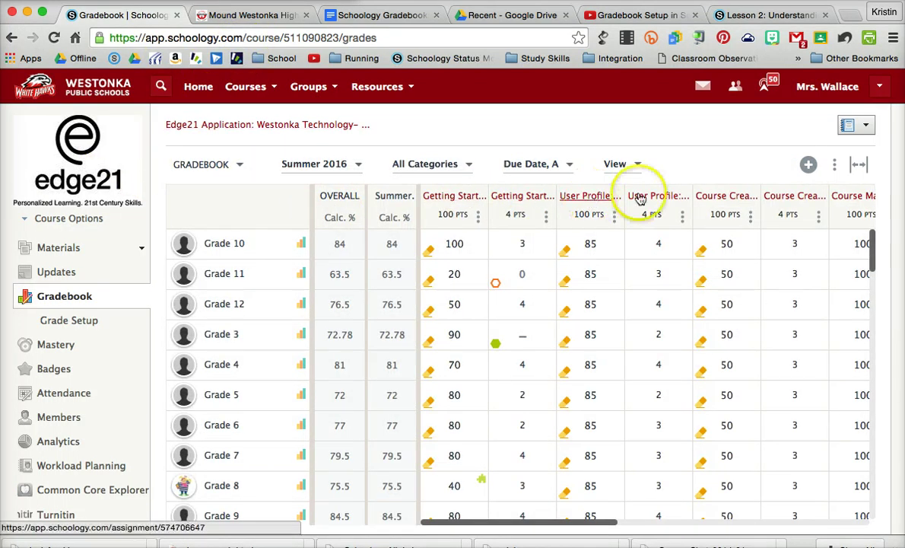
left_click(241, 167)
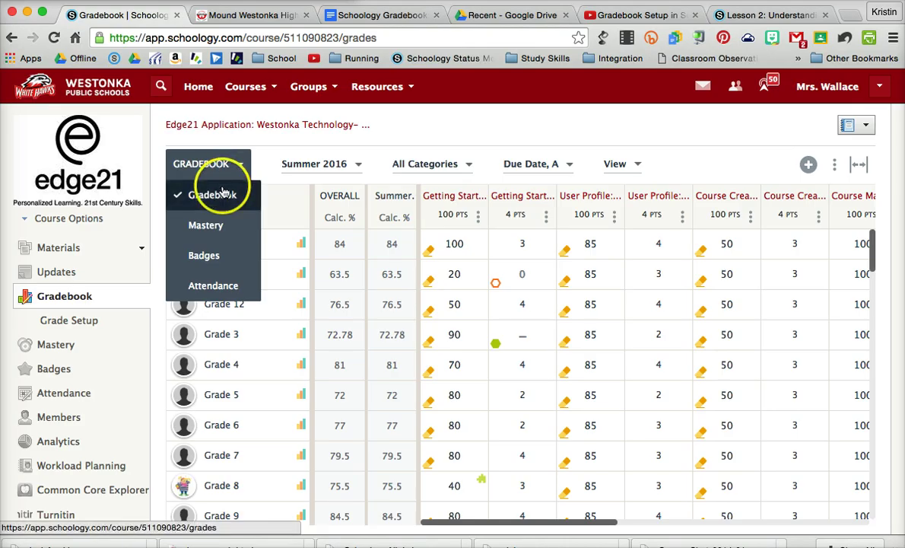
left_click(217, 227)
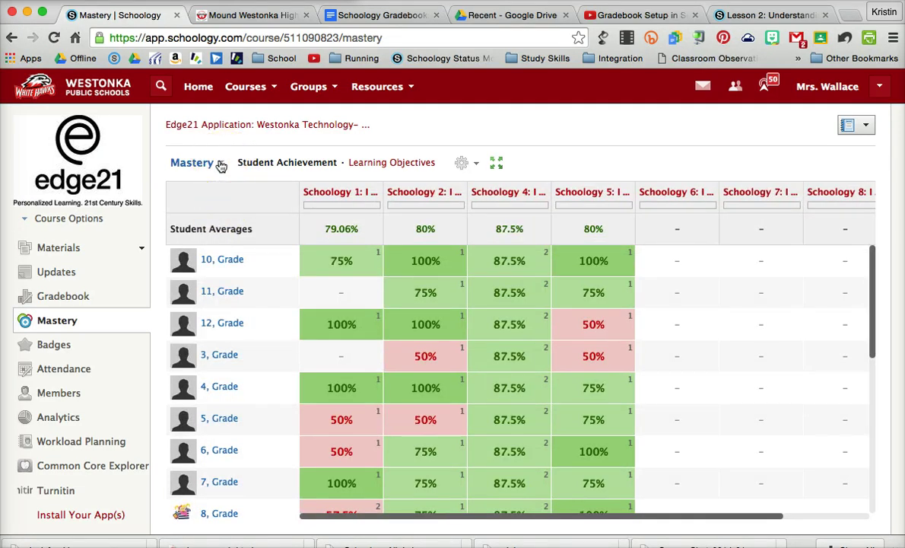
View the course's Badges page and return to the gradebook.
left_click(220, 165)
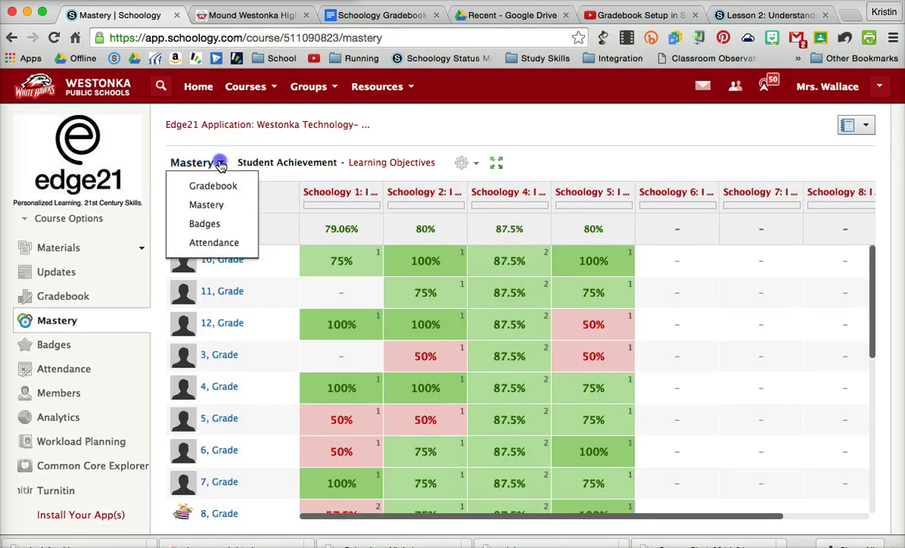
left_click(214, 225)
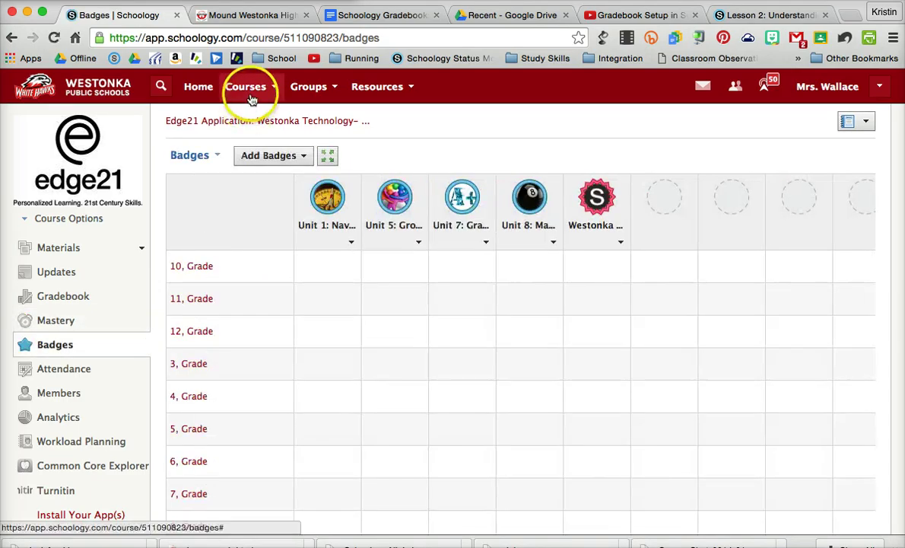
left_click(216, 154)
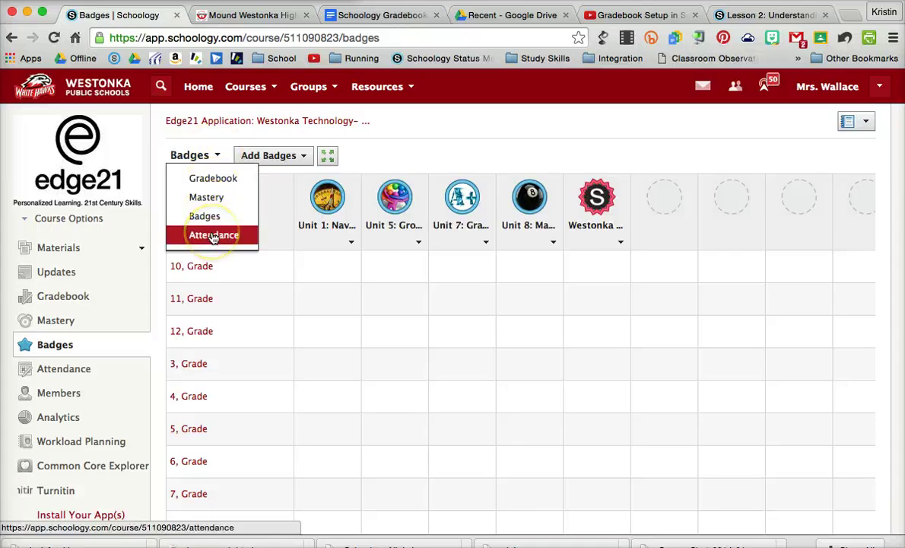
left_click(204, 178)
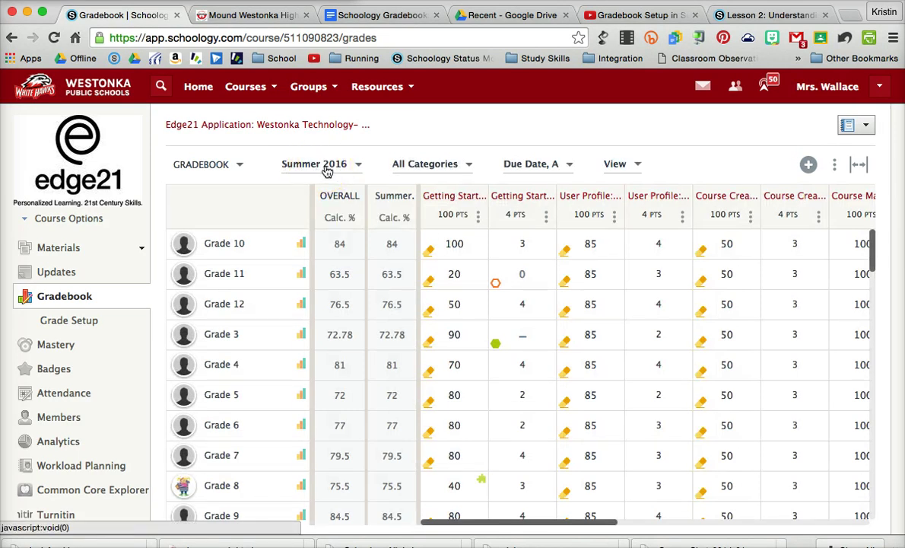
Examine the grading period filter choices, including All Grading Periods and (No grading period).
left_click(327, 166)
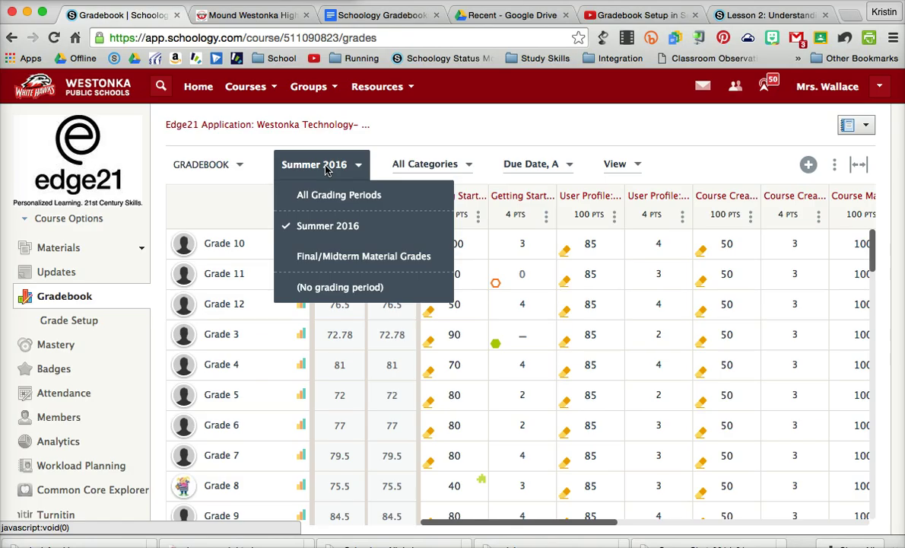
left_click(325, 195)
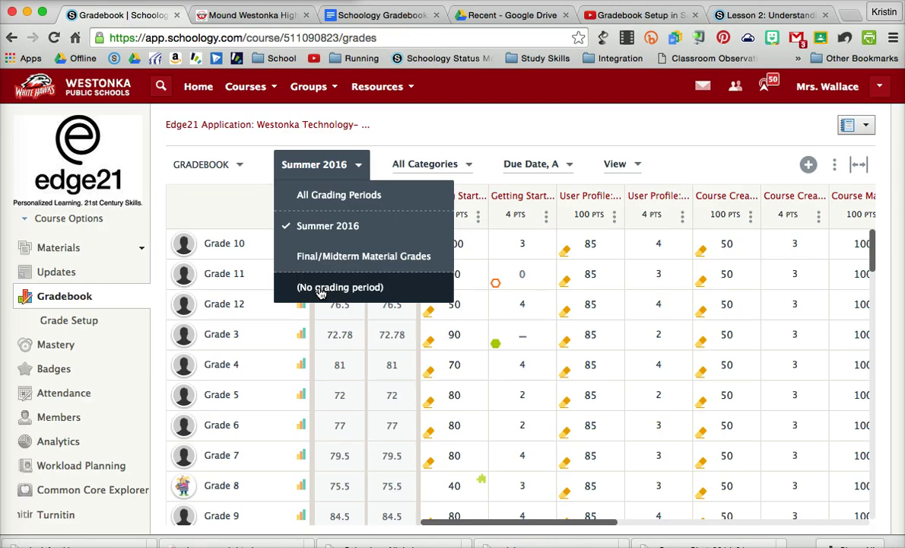
left_click(357, 291)
left_click(465, 171)
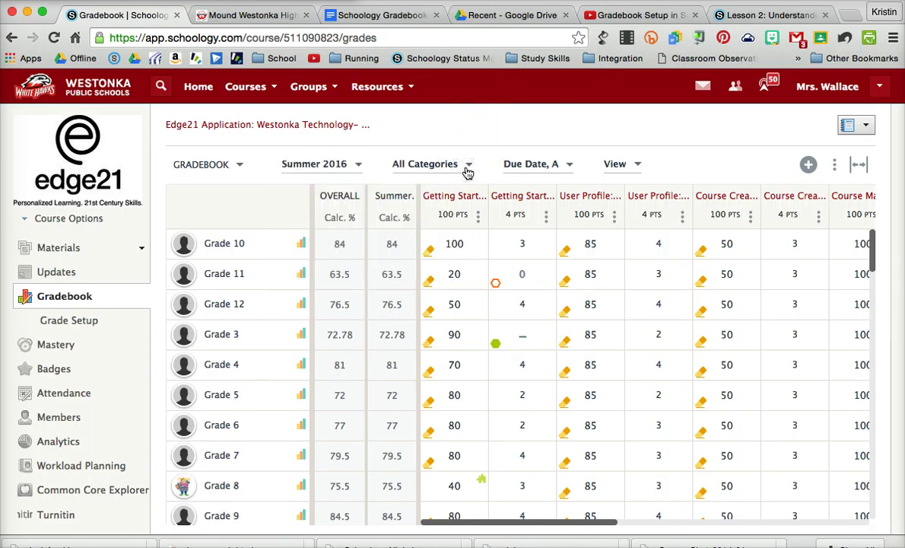
Filter the gradebook by the Application Activities category and by the Self-Asssessments category in turn.
left_click(468, 171)
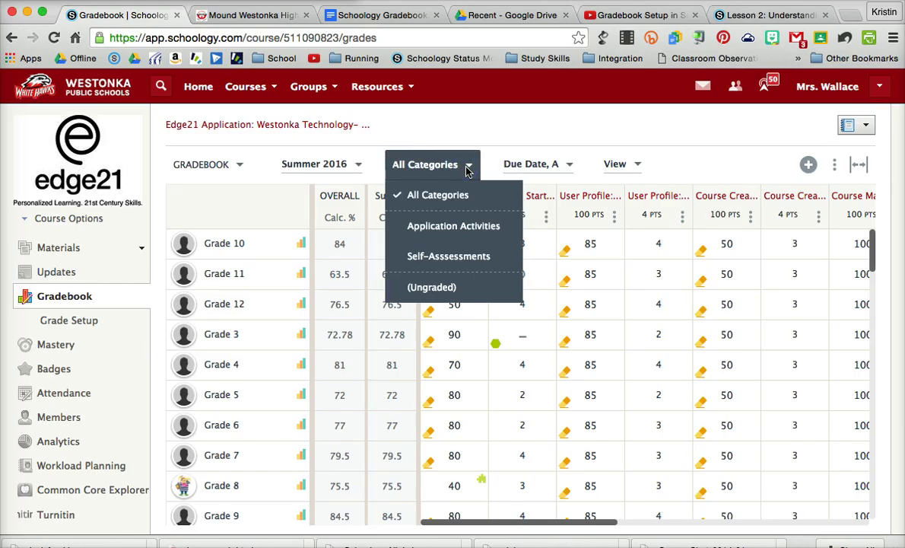
left_click(439, 235)
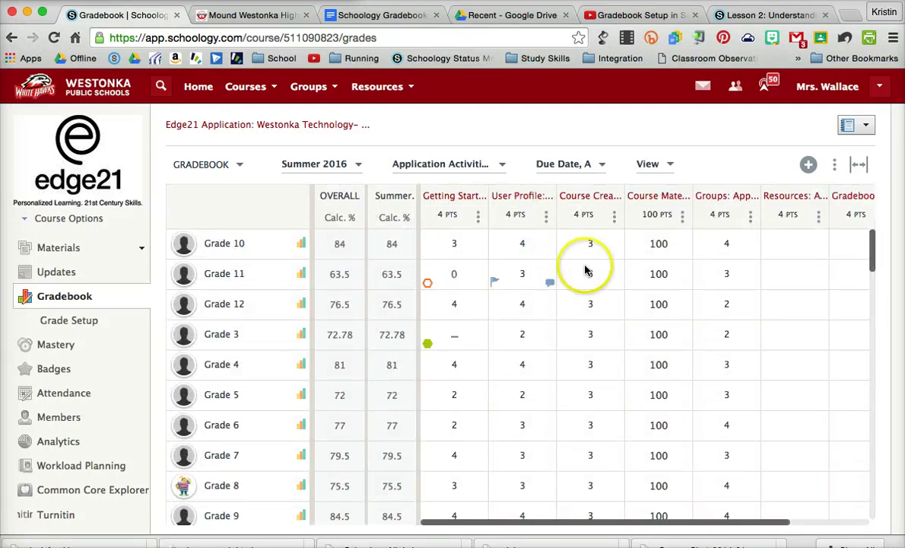
left_click(487, 166)
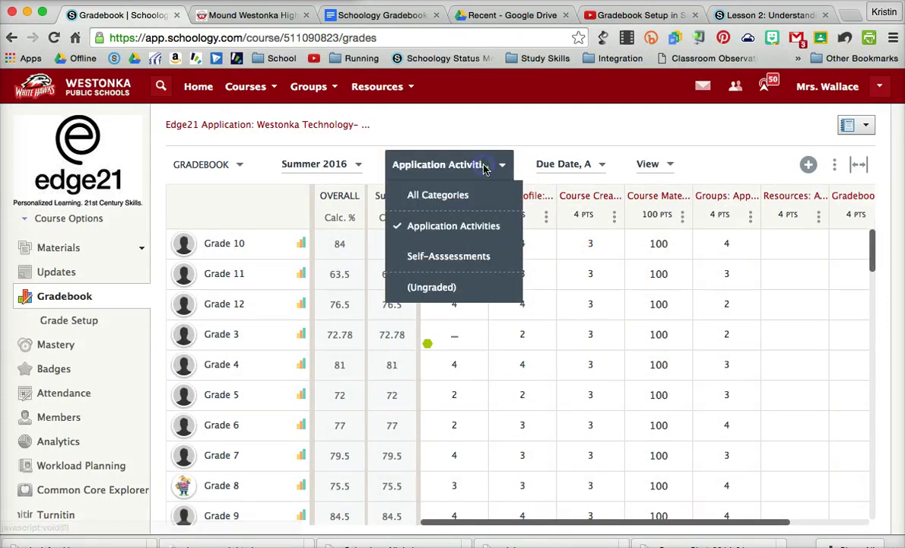
left_click(440, 257)
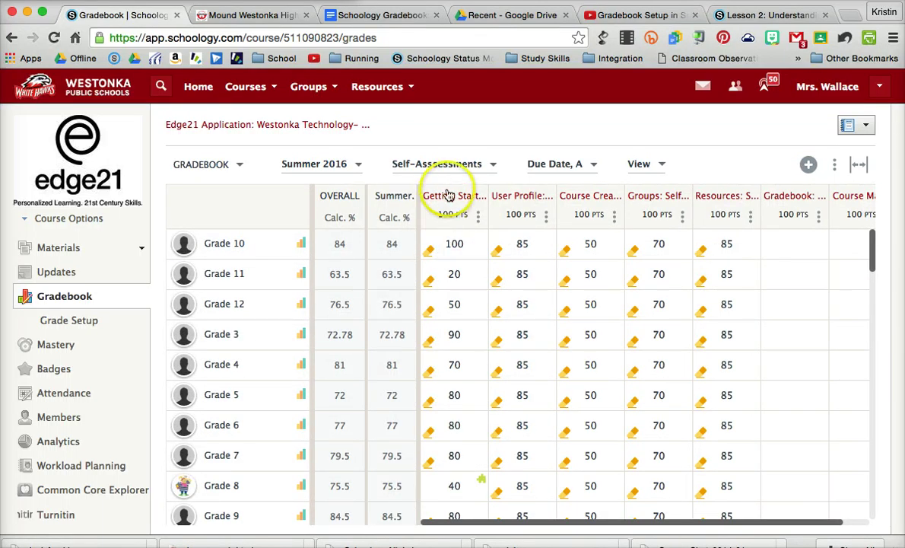
Filter the gradebook to show only the materials in the (Ungraded) category.
left_click(460, 164)
left_click(431, 288)
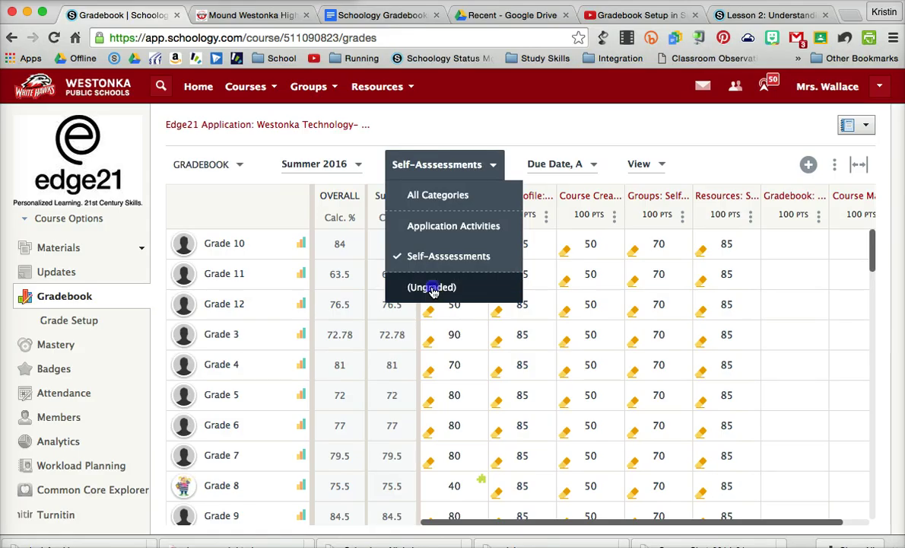
left_click(431, 288)
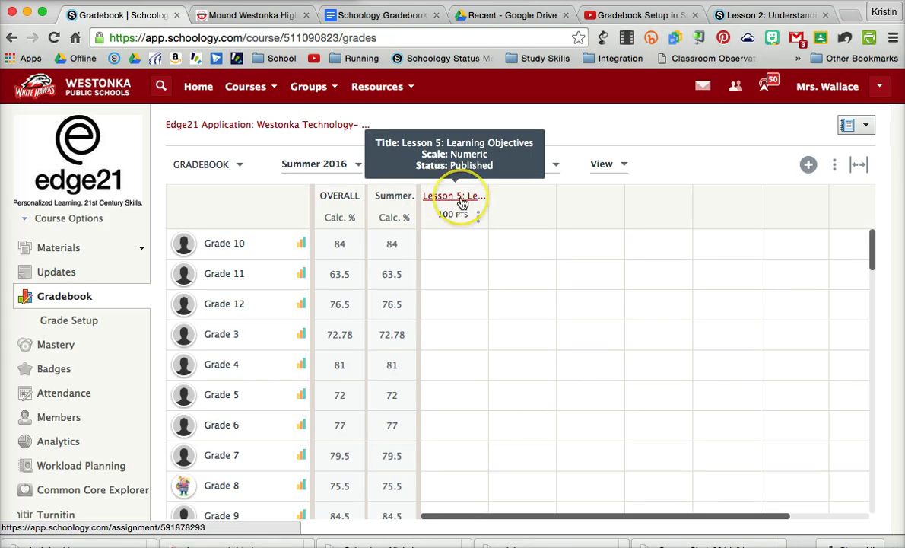
Assign "Lesson 5: Learning Objectives" to the Self-Asssessments category and save the assignment's changes.
left_click(479, 216)
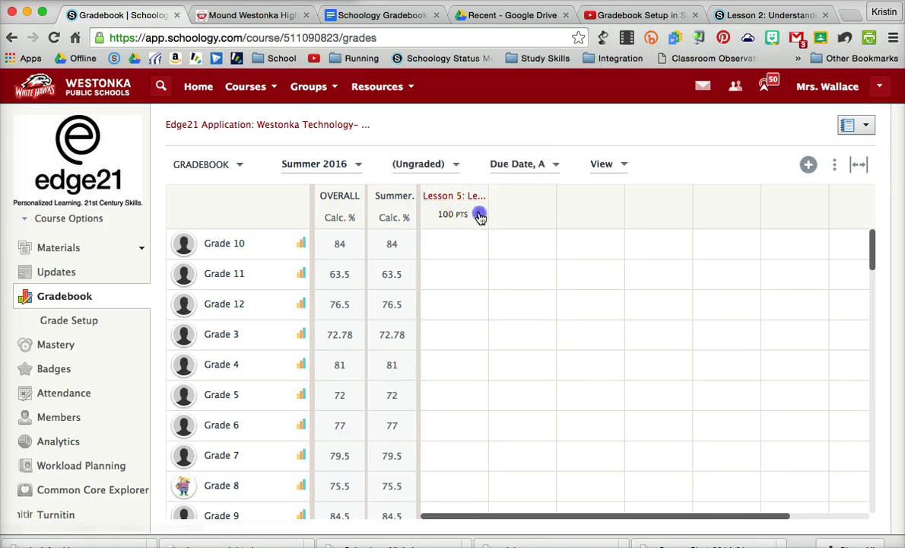
left_click(449, 243)
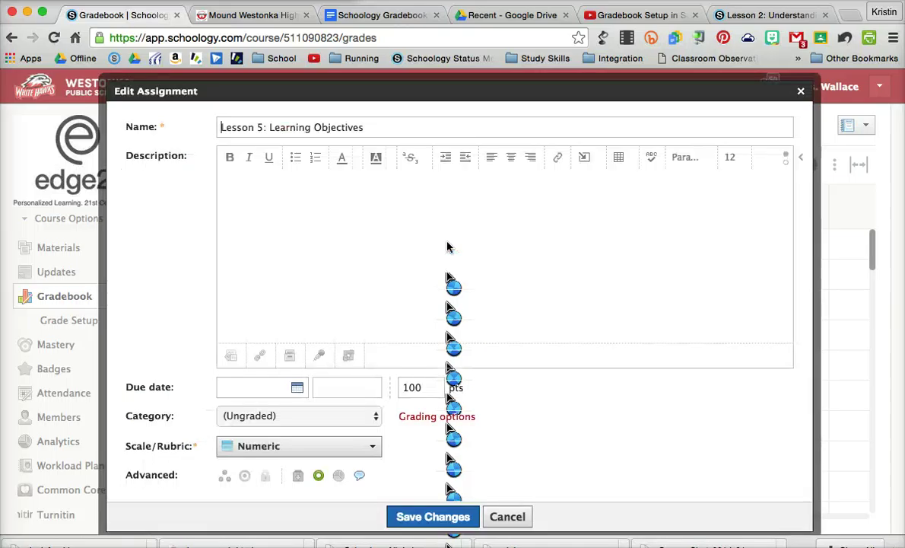
left_click(343, 418)
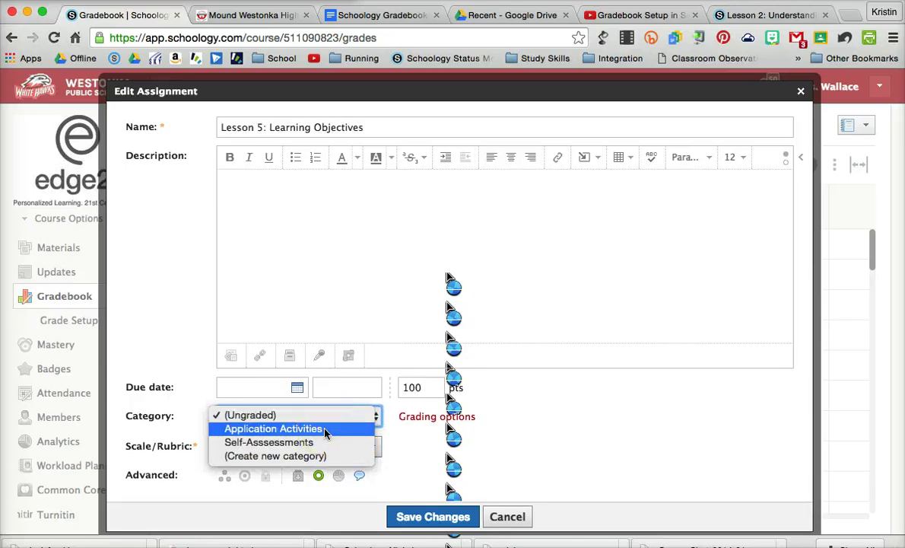
left_click(320, 442)
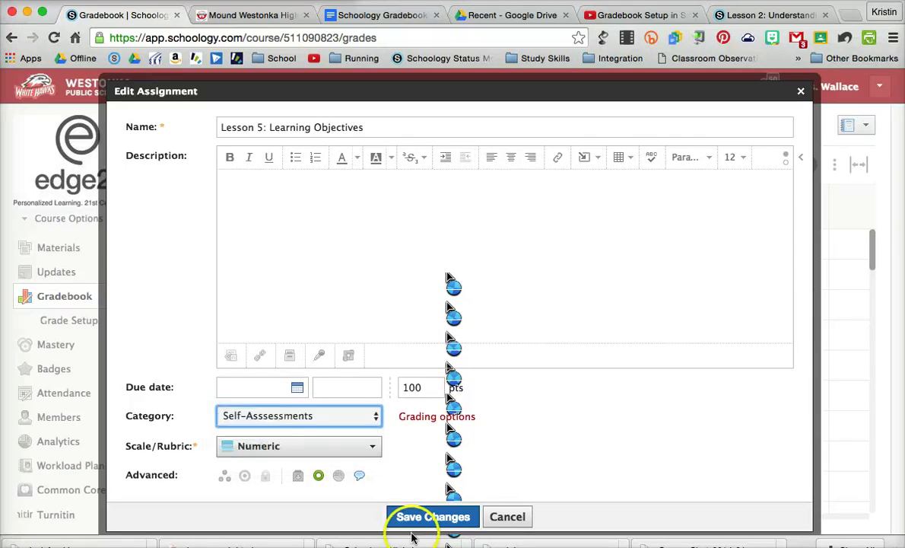
left_click(425, 524)
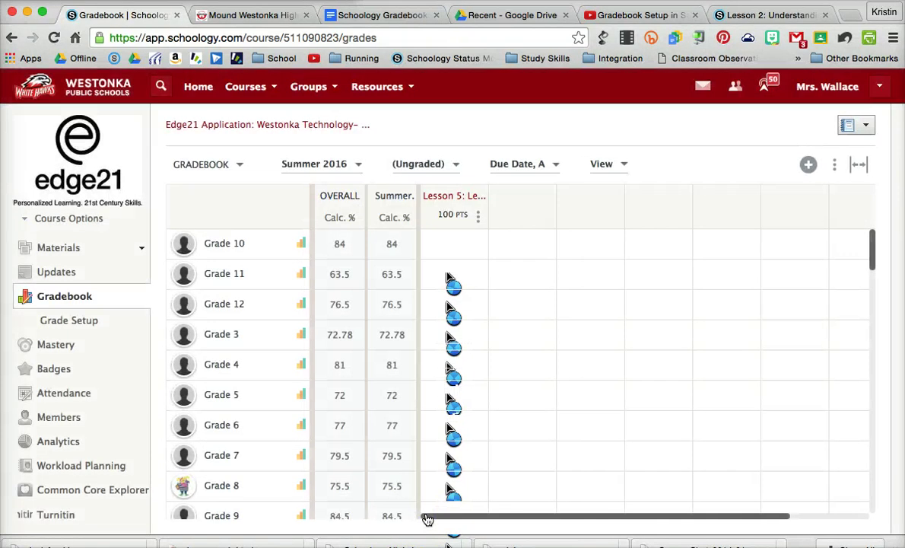
Filter the gradebook to show only the Self-Asssessments category.
left_click(426, 167)
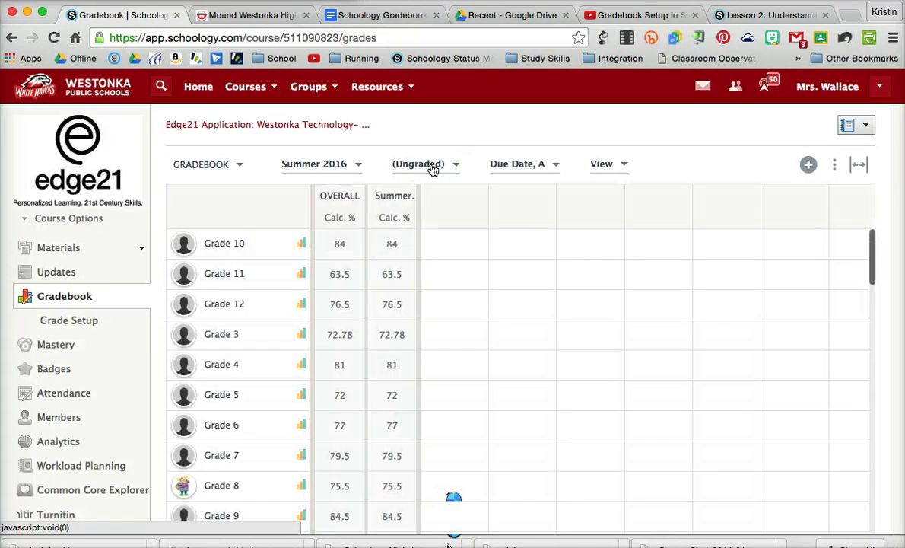
left_click(431, 168)
left_click(430, 256)
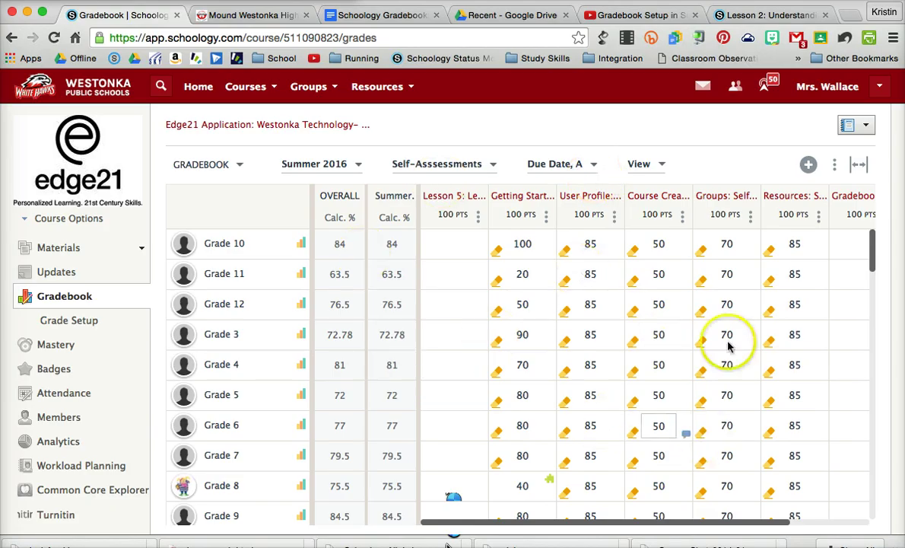
Check the column sorting options and show full titles in the gradebook's column headings.
left_click(594, 165)
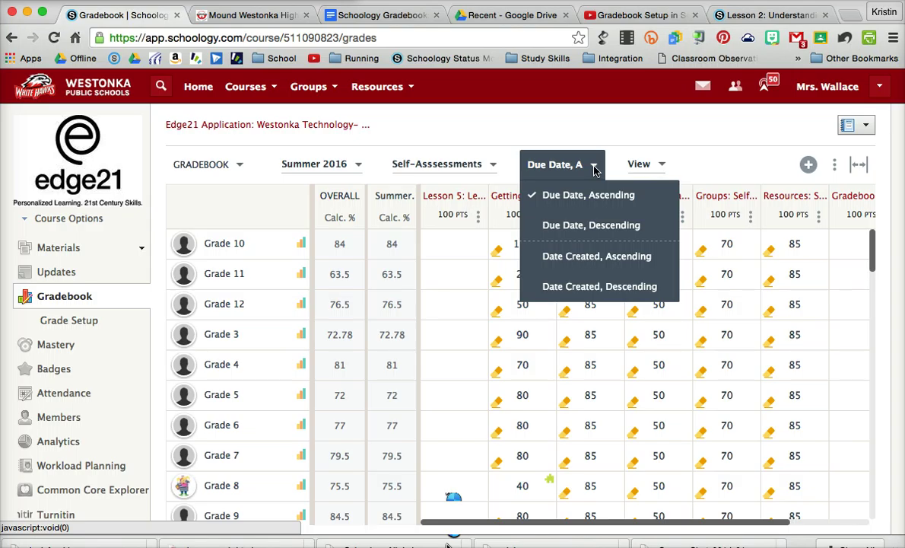
left_click(666, 166)
left_click(665, 165)
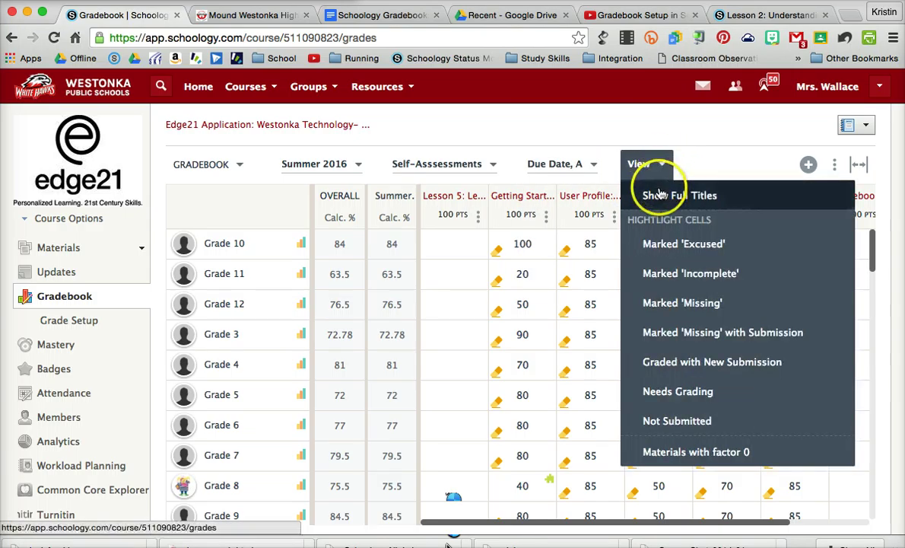
left_click(659, 196)
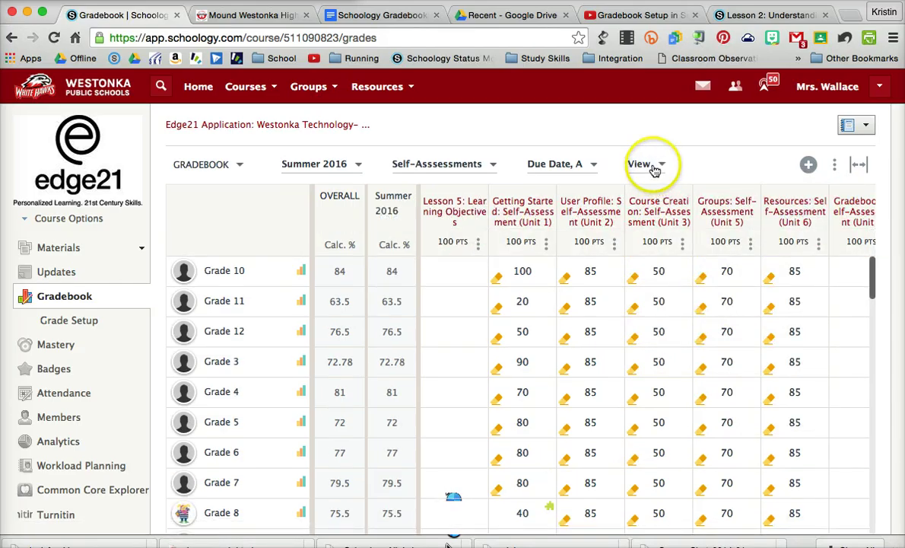
Highlight the gradebook cells marked 'Missing', look through the grades, and check the remaining view options.
left_click(656, 166)
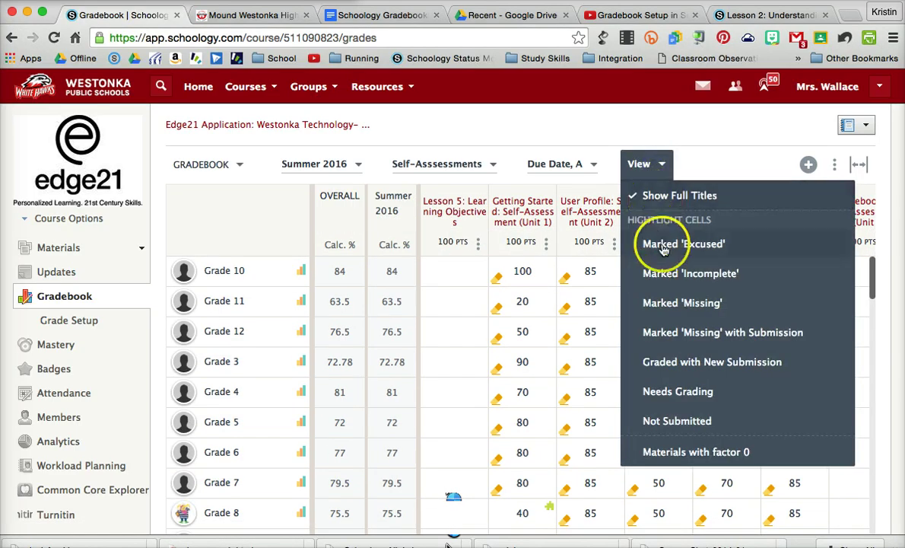
left_click(671, 303)
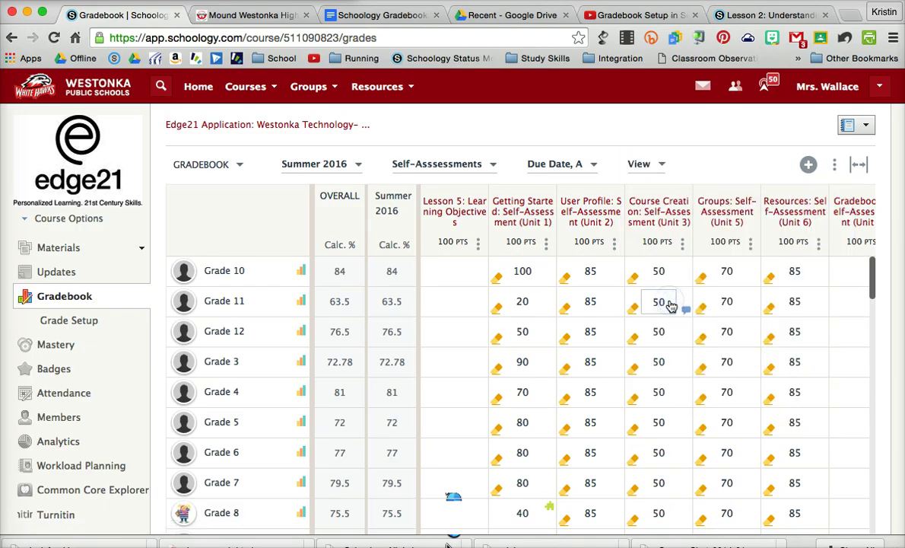
scroll(707, 423, "down", 5)
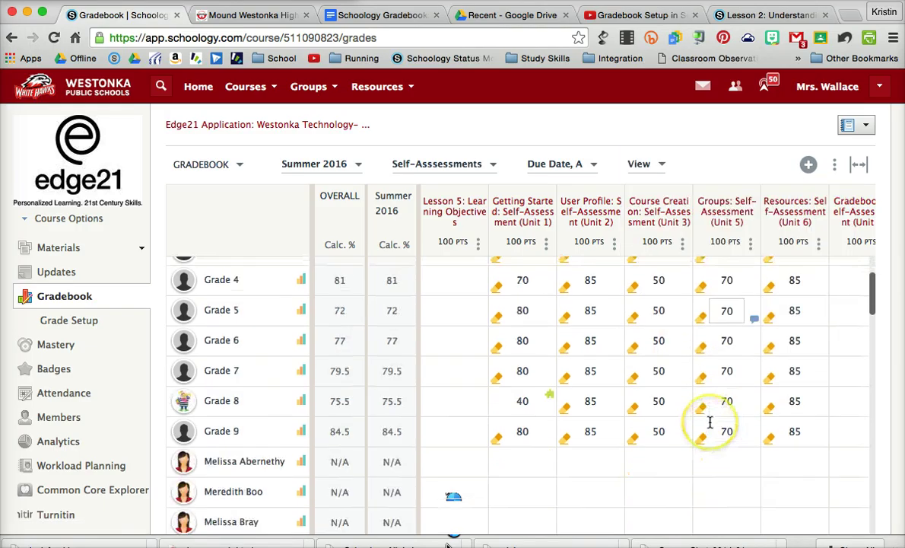
scroll(708, 423, "up", 5)
scroll(710, 422, "right", 2)
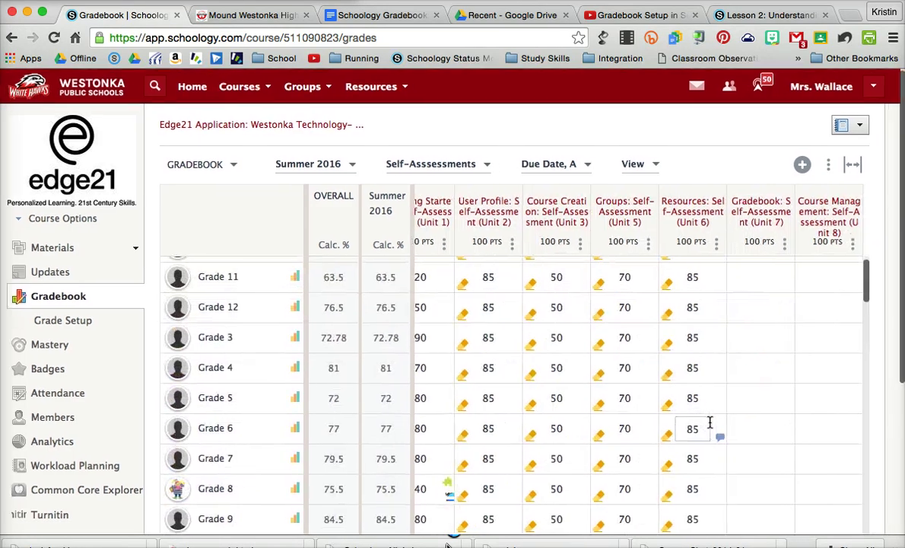
left_click(667, 167)
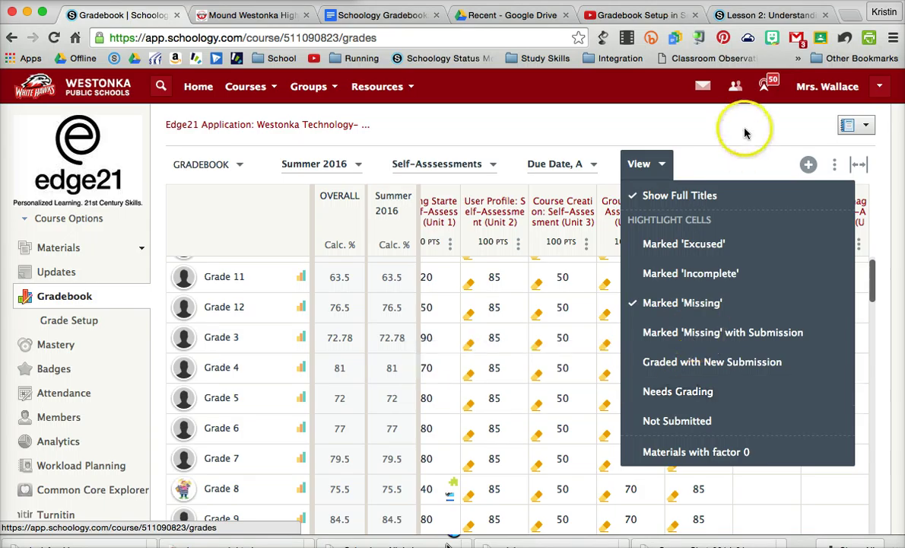
left_click(740, 157)
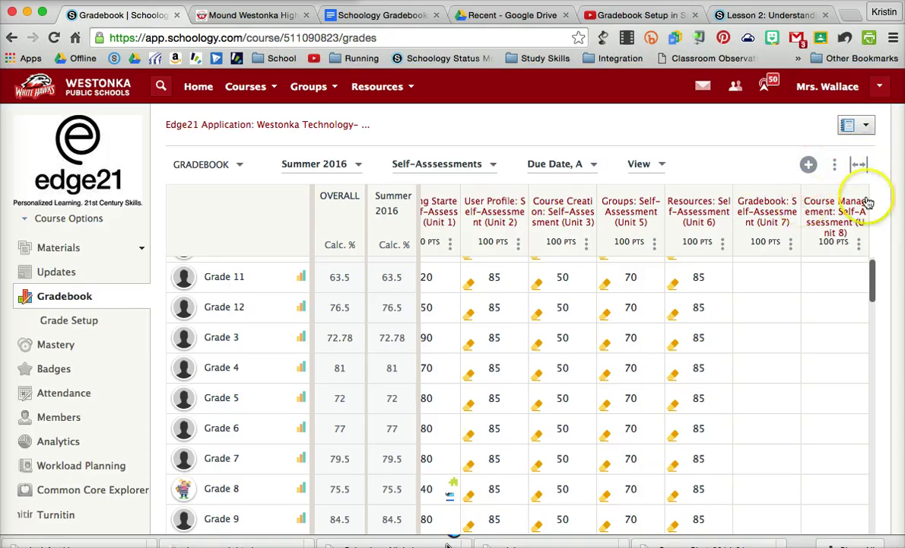
Examine the options for adding gradebook items and the additional actions such as bulk edit, print, export and import.
left_click(809, 166)
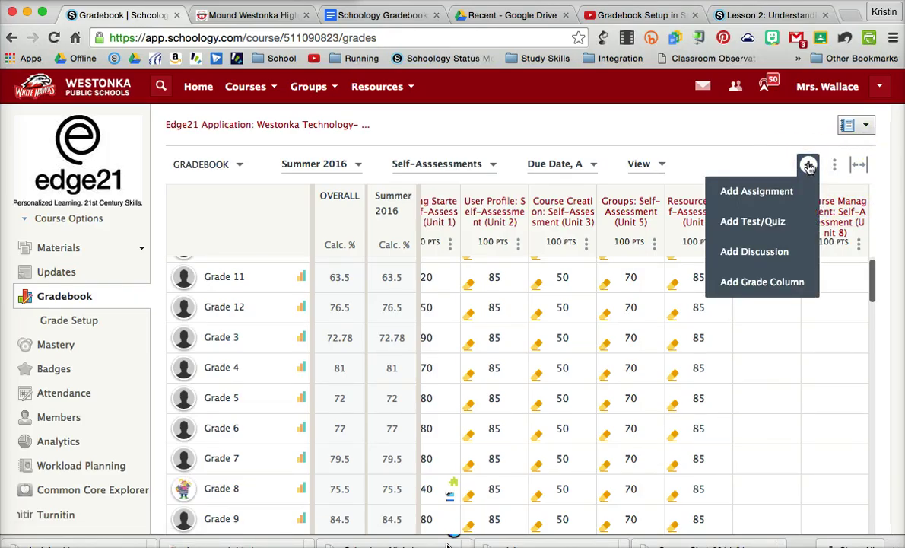
left_click(833, 168)
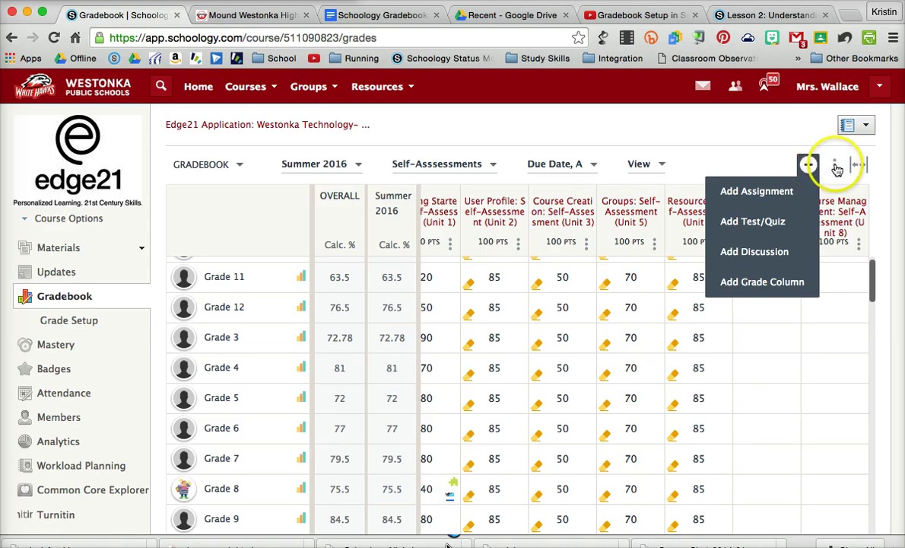
left_click(835, 168)
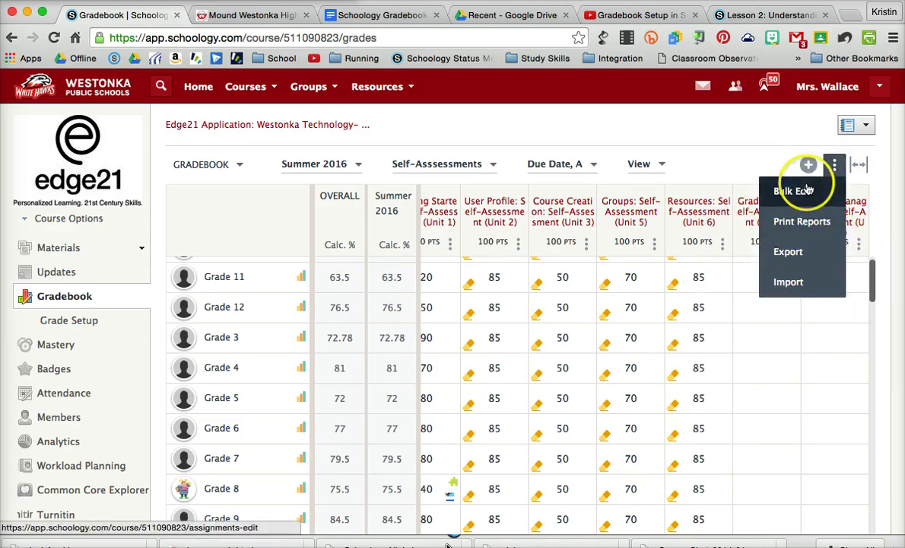
Open Bulk Edit for the course's assignments, look through the list, and check the category choices for the Lesson 5 assignment.
left_click(808, 193)
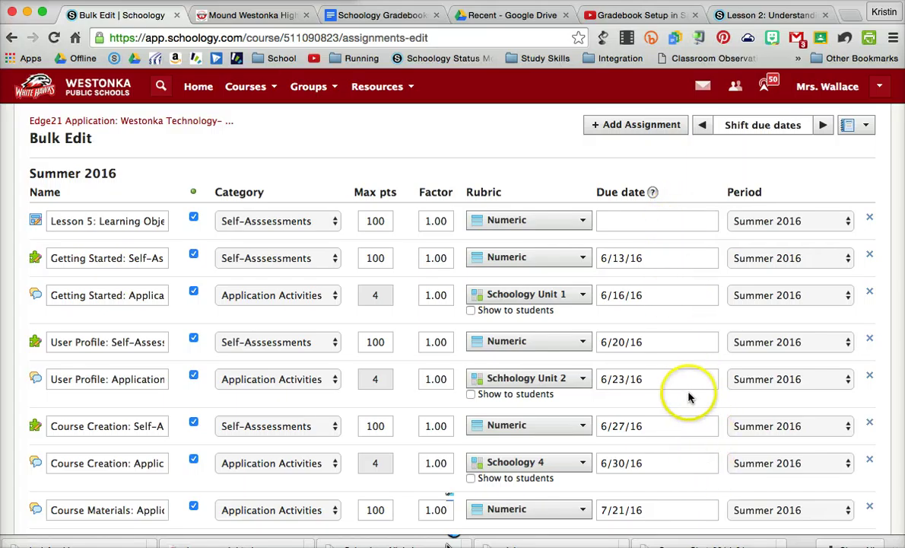
scroll(674, 459, "down", 10)
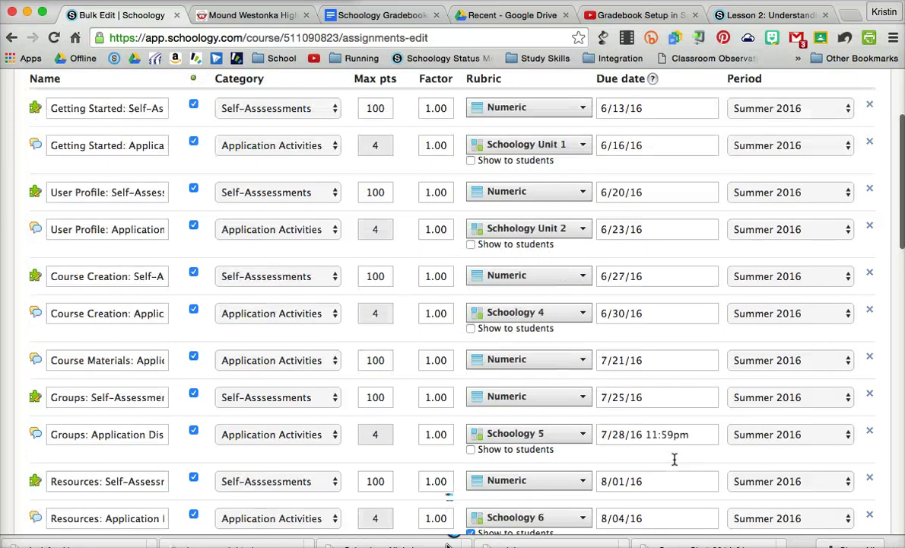
scroll(242, 274, "up", 10)
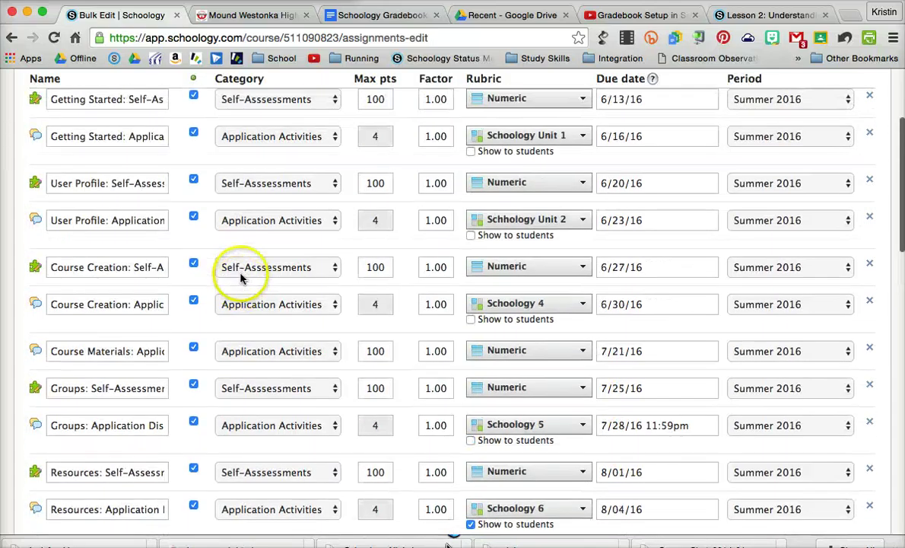
left_click(314, 221)
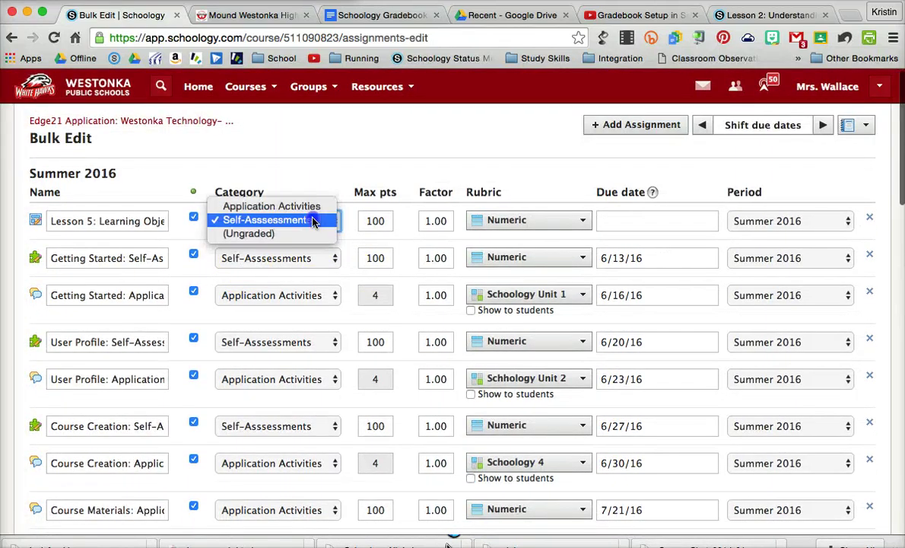
left_click(314, 221)
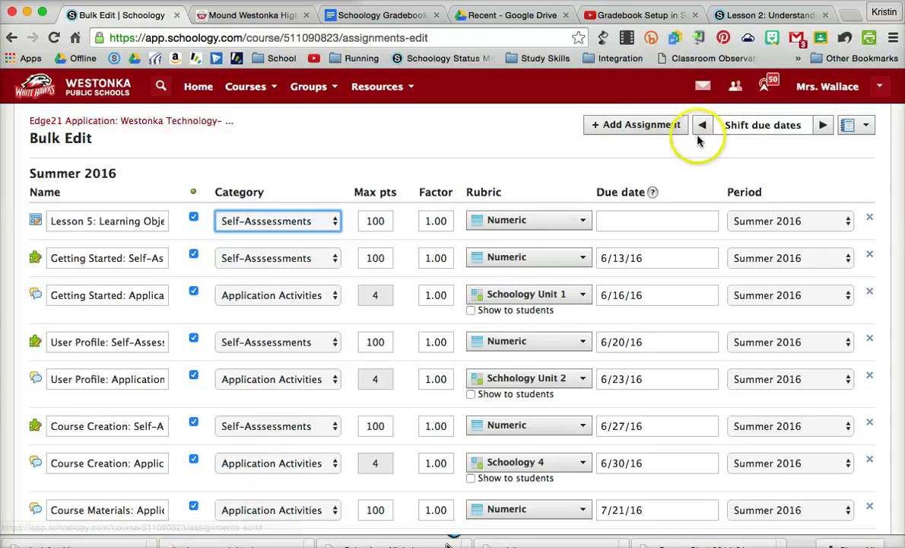
Return to the course's gradebook, recheck the additional actions, and expand the grade table to fullscreen.
left_click(169, 124)
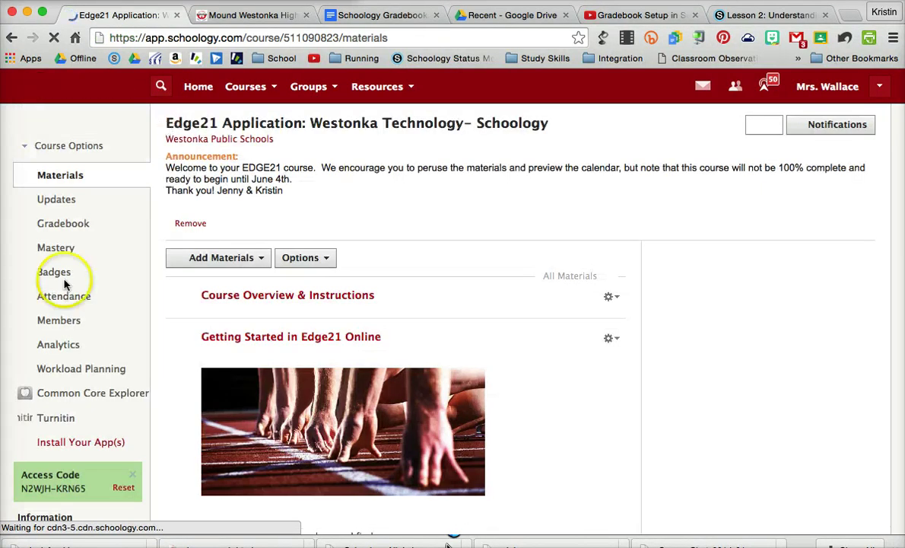
left_click(56, 290)
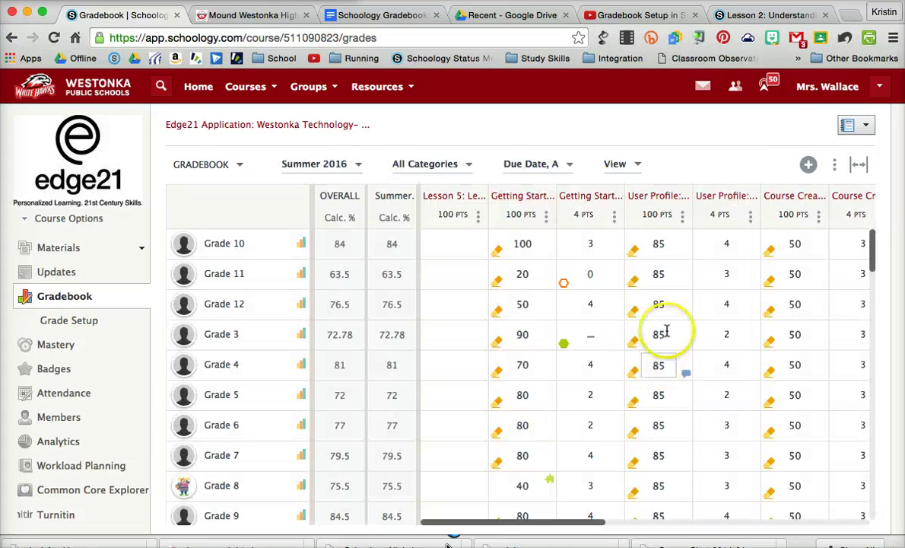
left_click(835, 165)
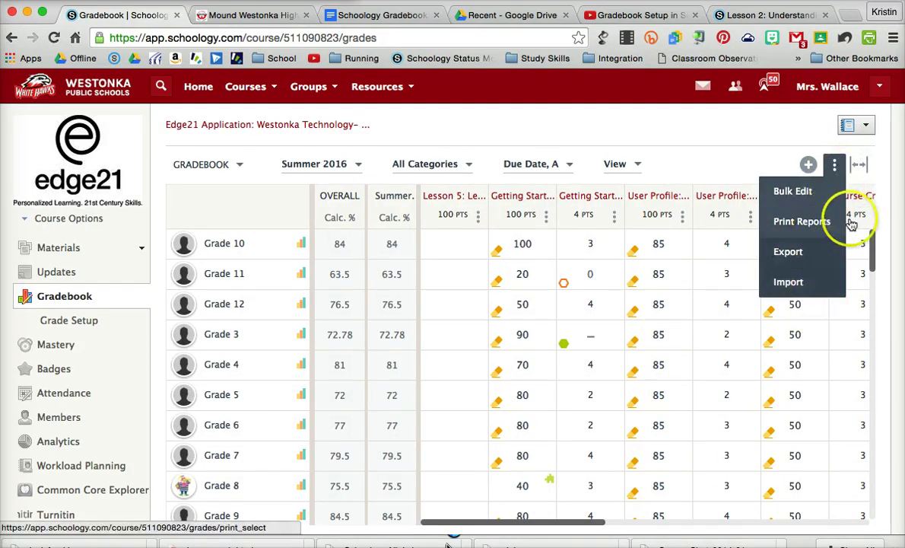
left_click(860, 166)
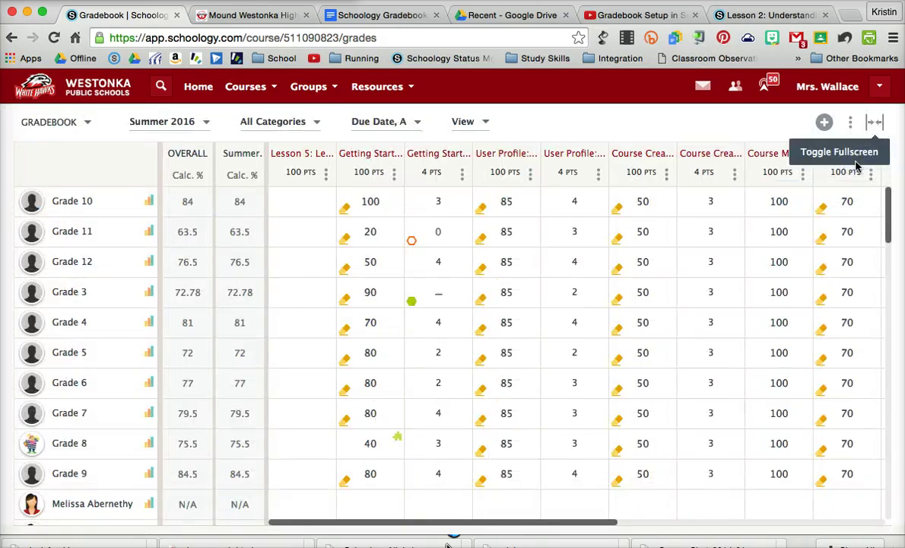